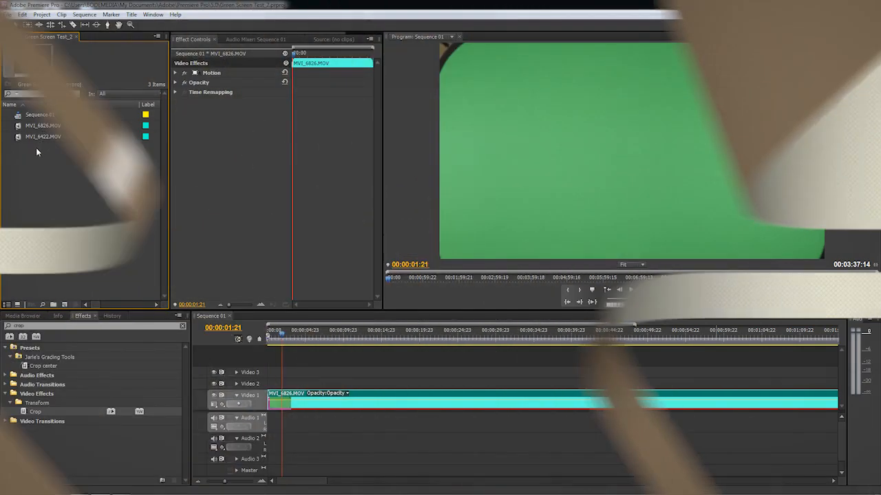
Step: Delete the MVI_6422.MOV clip from the project
left_click(16, 137)
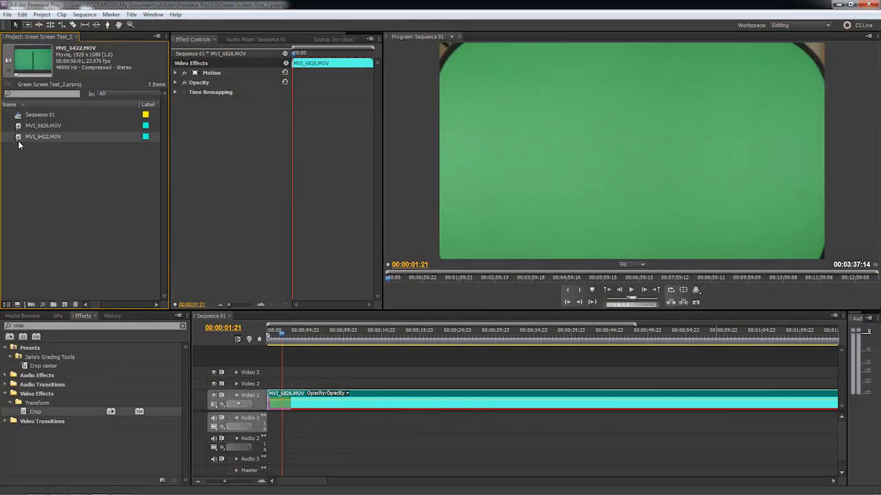
key("Delete")
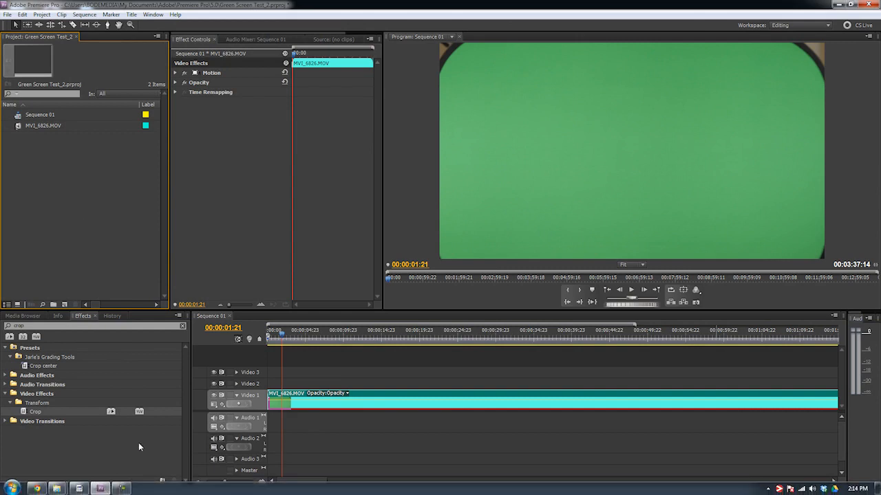
Step: Scrub the sequence through the start of the green screen clip and park the playhead at 00:00:10:19
left_click(311, 336)
left_click_drag(317, 337, 357, 350)
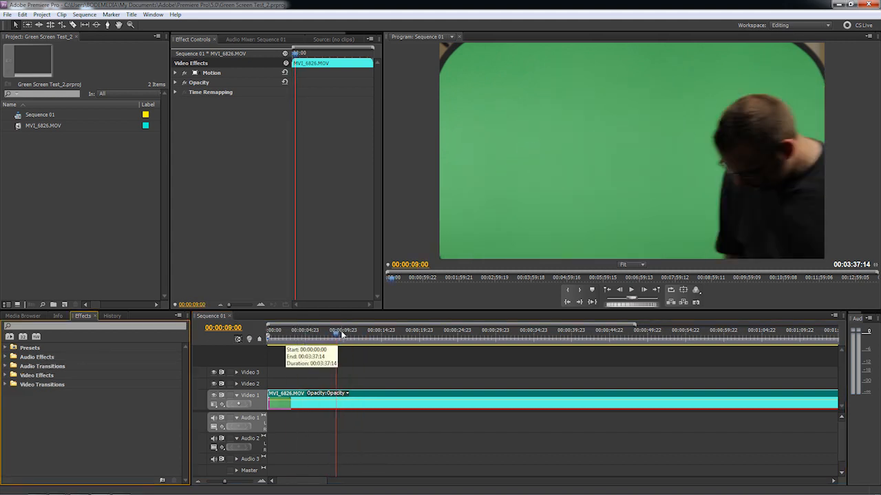
left_click_drag(289, 337, 349, 337)
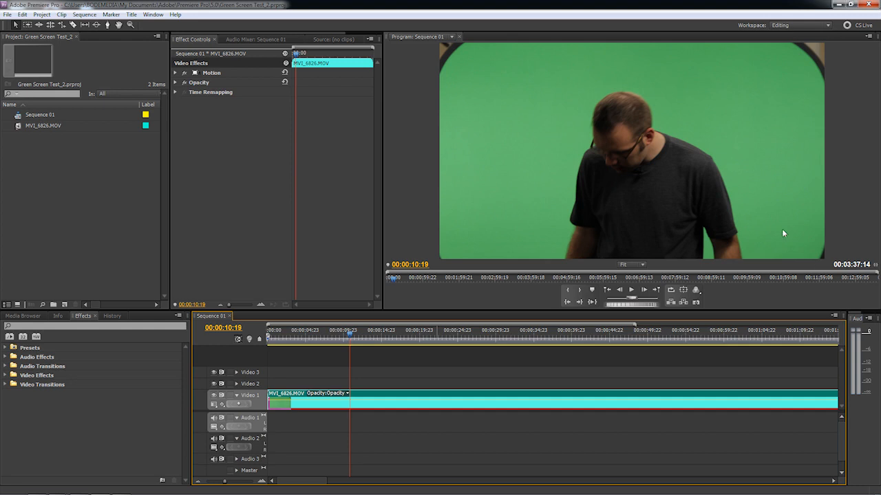
Step: Switch to the 5DtoRGB converter and reposition its window over the editor
mouse_move(79, 490)
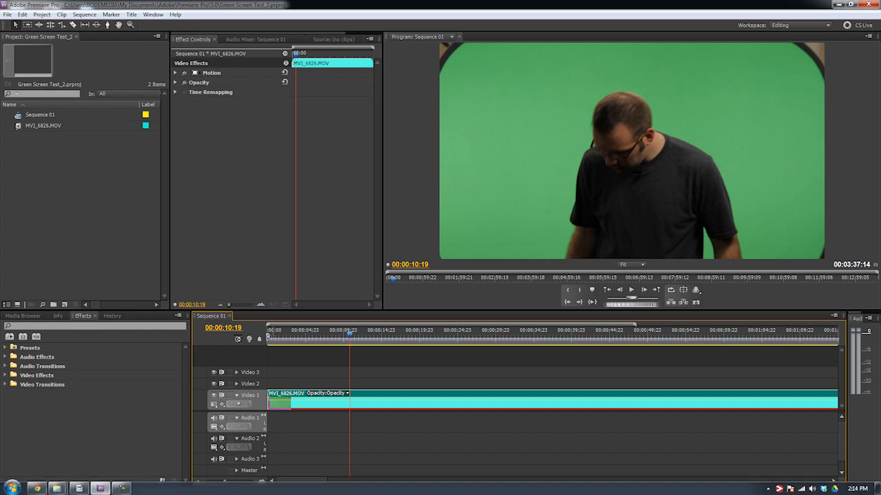
left_click(79, 489)
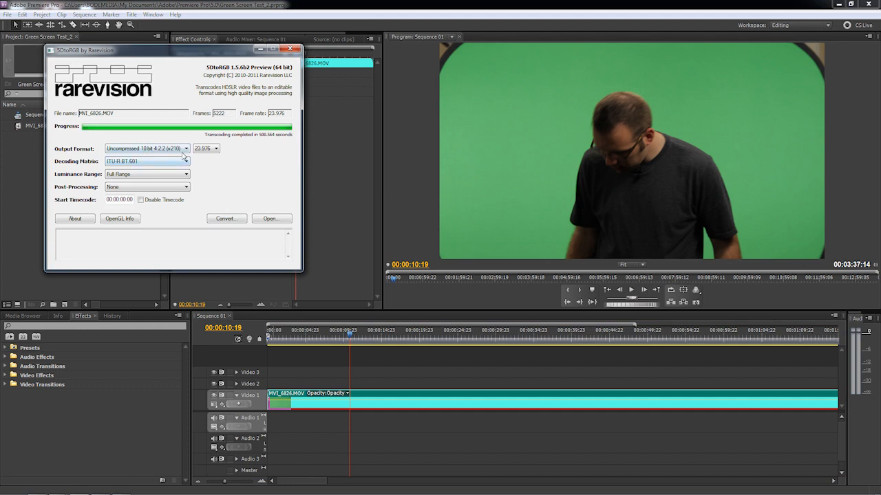
left_click_drag(102, 55, 184, 84)
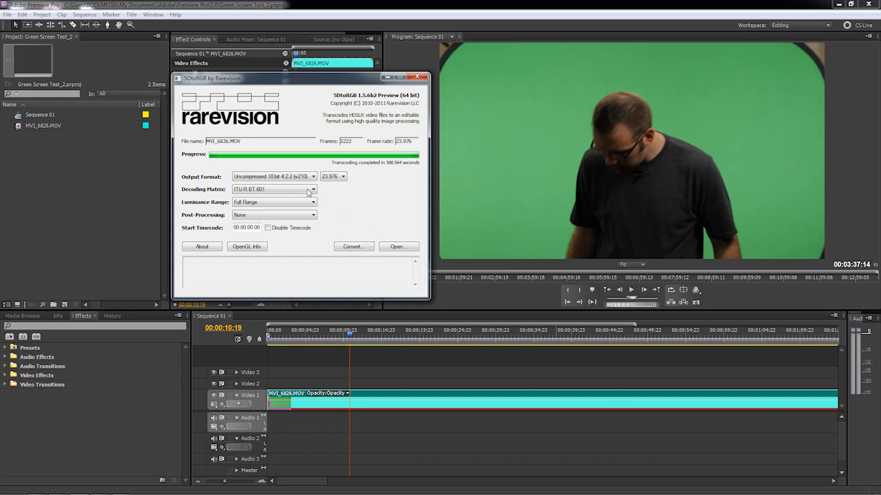
mouse_move(278, 82)
left_mouse_down()
mouse_move(269, 83)
mouse_move(278, 83)
left_mouse_up()
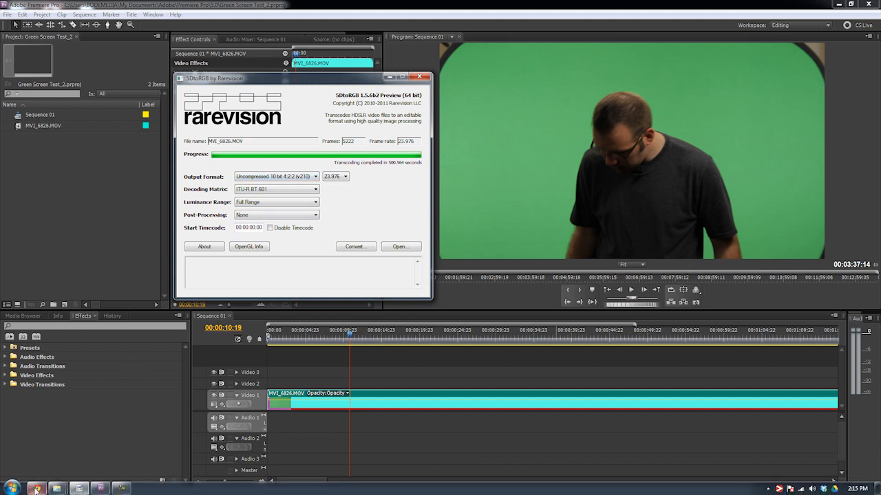
mouse_move(58, 490)
left_click(84, 454)
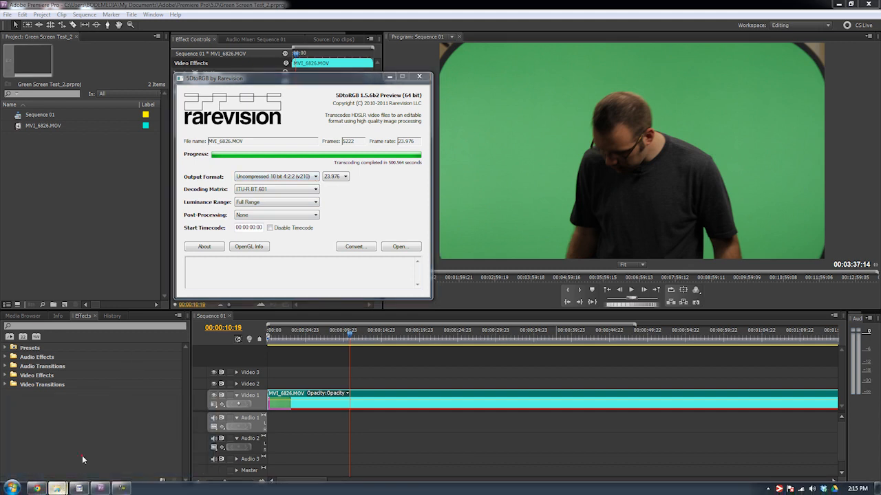
left_click(710, 37)
mouse_move(351, 80)
left_mouse_down()
mouse_move(362, 82)
mouse_move(343, 91)
left_mouse_up()
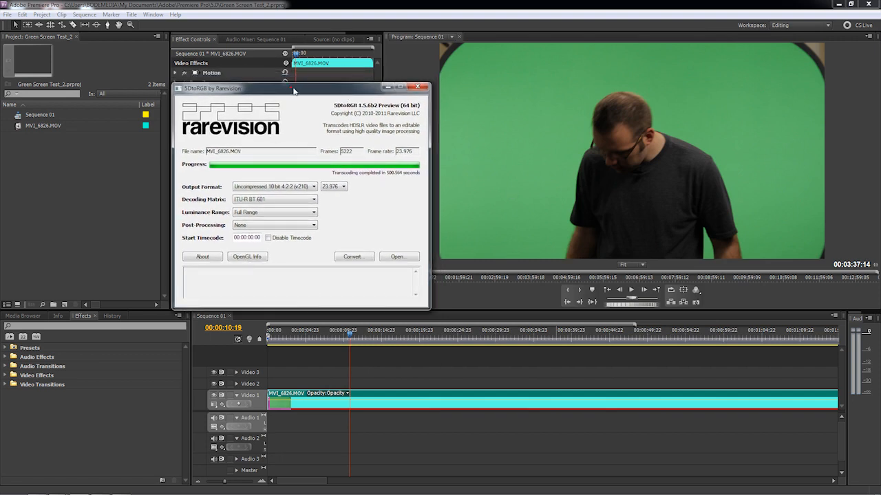
left_click_drag(290, 90, 290, 91)
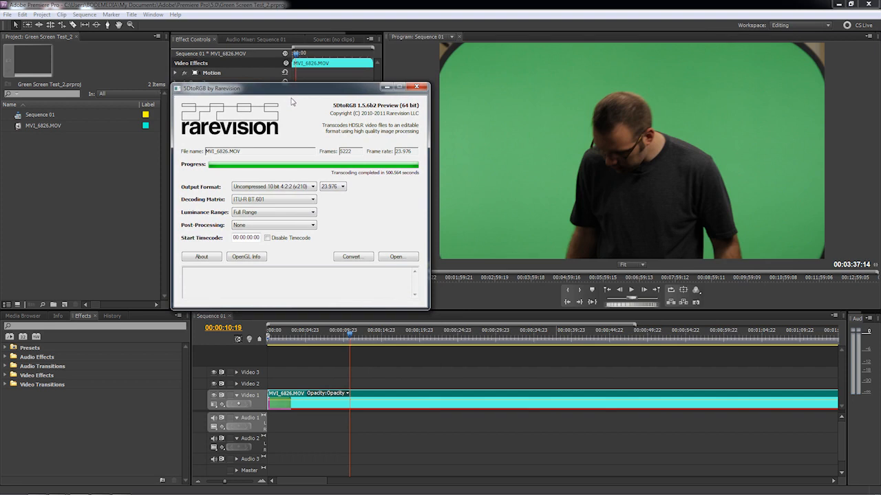
Step: Bring up the 7D folder in Windows Explorer beside the converter and load MVI_6826.MOV into 5DtoRGB
mouse_move(58, 489)
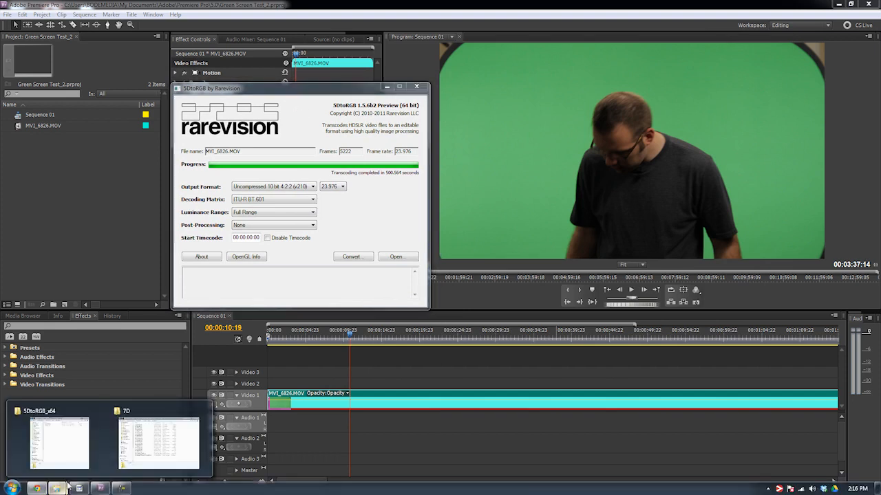
left_click(158, 413)
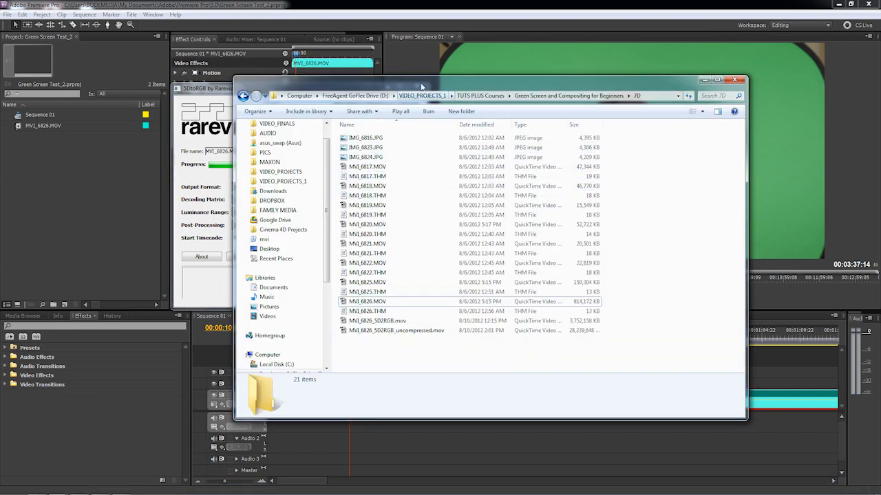
left_click_drag(397, 85, 525, 56)
left_click_drag(485, 273, 234, 153)
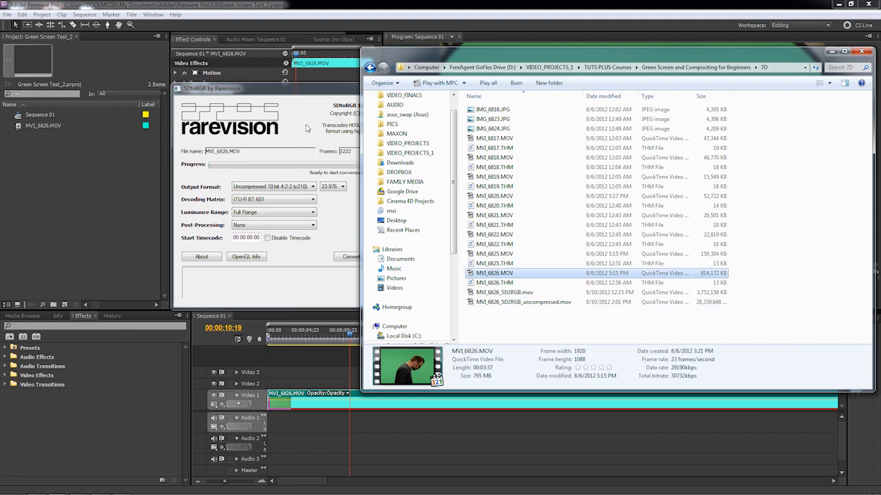
Step: Review the converter's output formats and post-processing choices, keeping Uncompressed 10 bit 4:2:2 (v210) and None
left_click(307, 128)
left_click(306, 186)
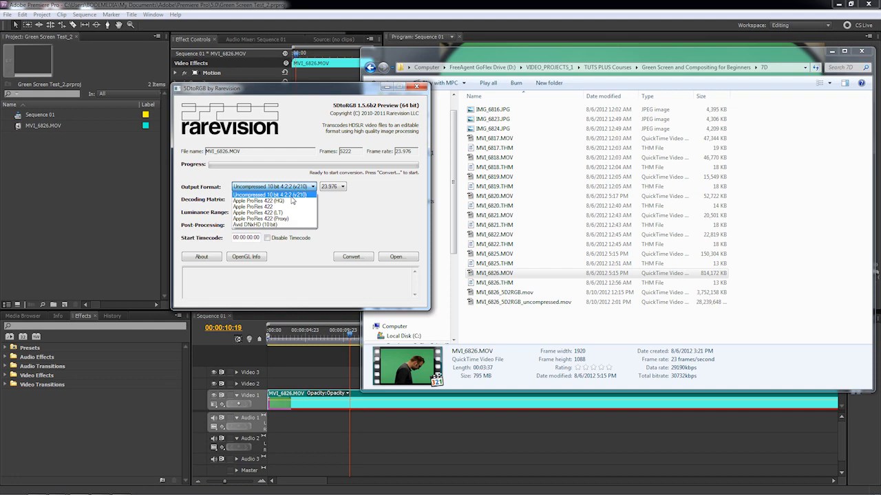
left_click(292, 195)
left_click(295, 225)
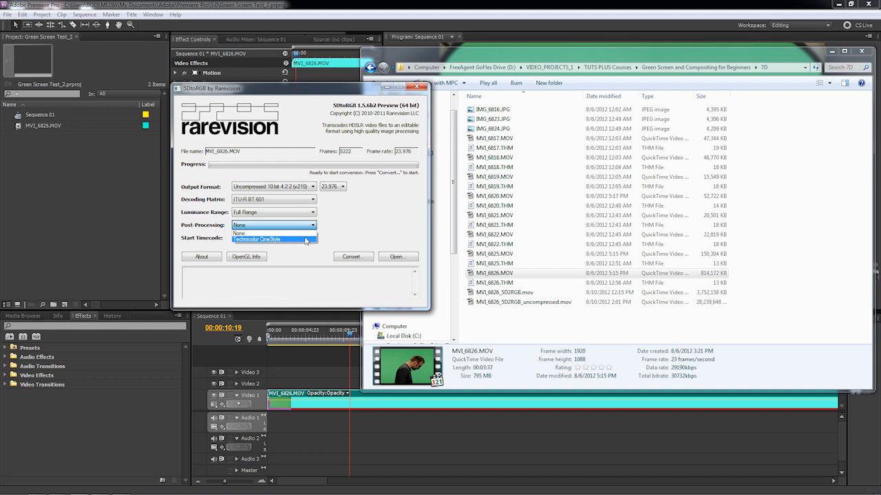
left_click(308, 245)
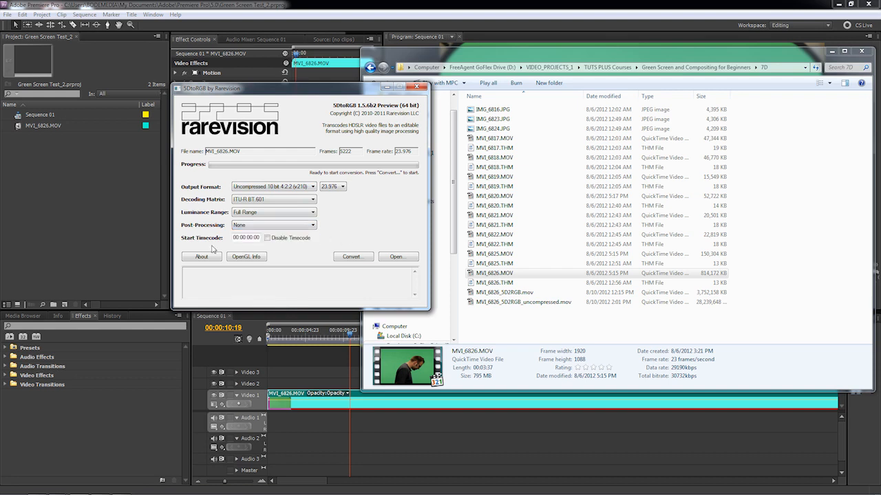
Step: Start a conversion of the loaded clip, cancel the save dialog and close 5DtoRGB
left_click(351, 256)
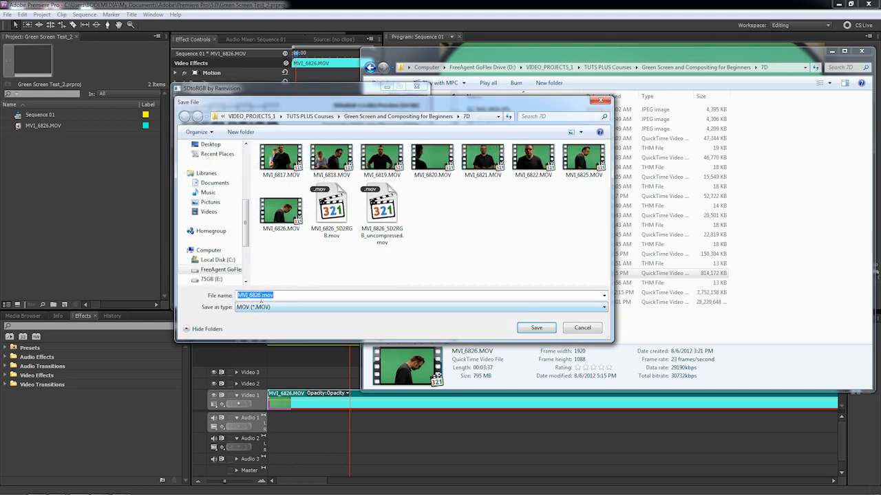
left_click(574, 328)
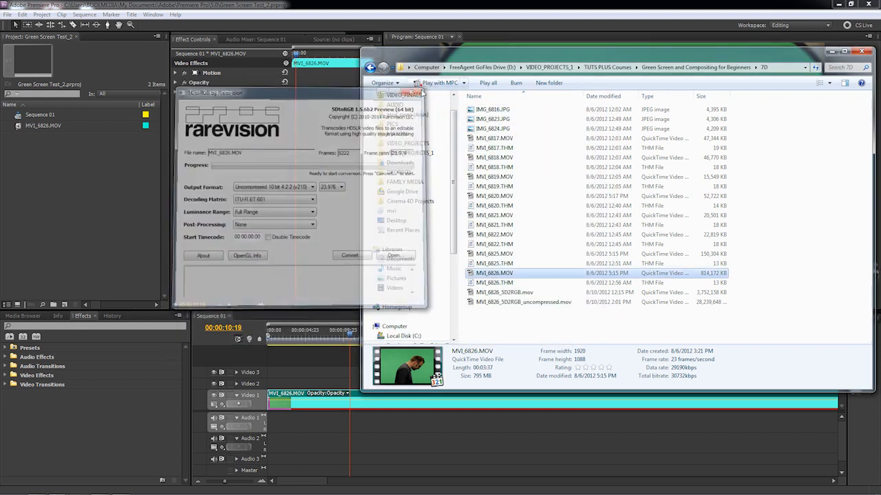
Step: Import MVI_6826_5D2RGB.mov and MVI_6826_5D2RGB_uncompressed.mov from the 7D folder into the Premiere Pro project
left_click(501, 294)
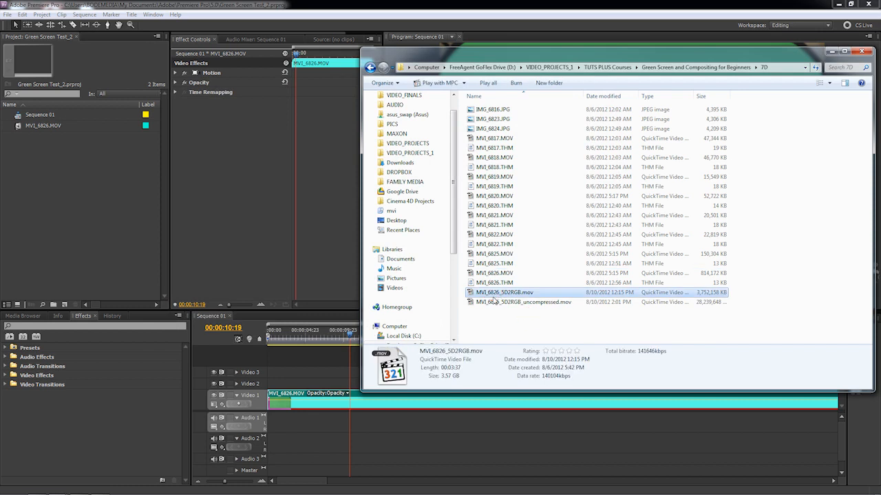
left_click(495, 303, "shift")
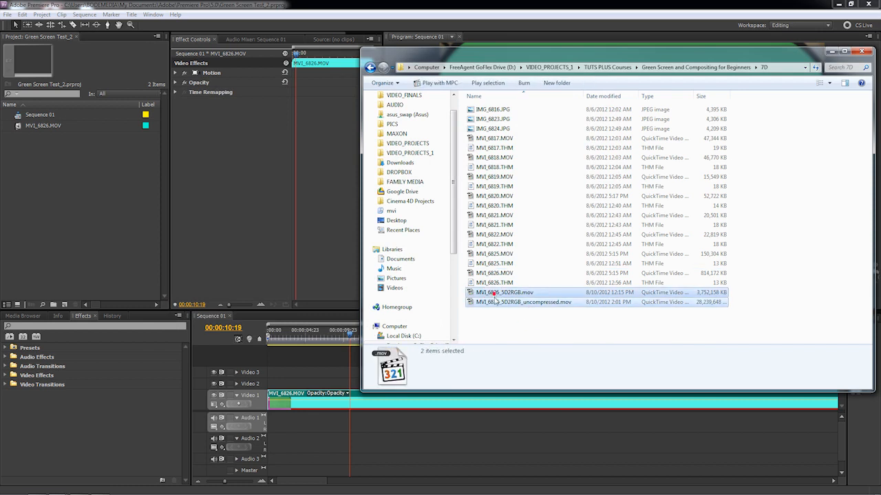
left_click(468, 293)
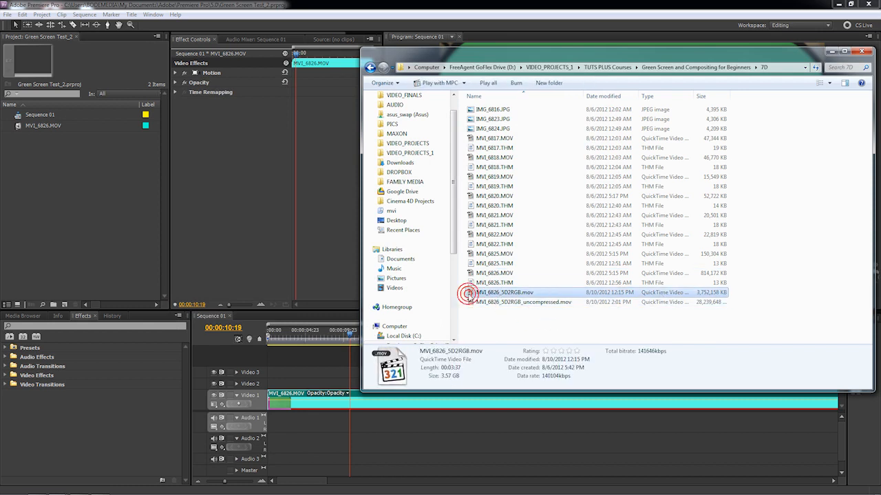
left_click(480, 303)
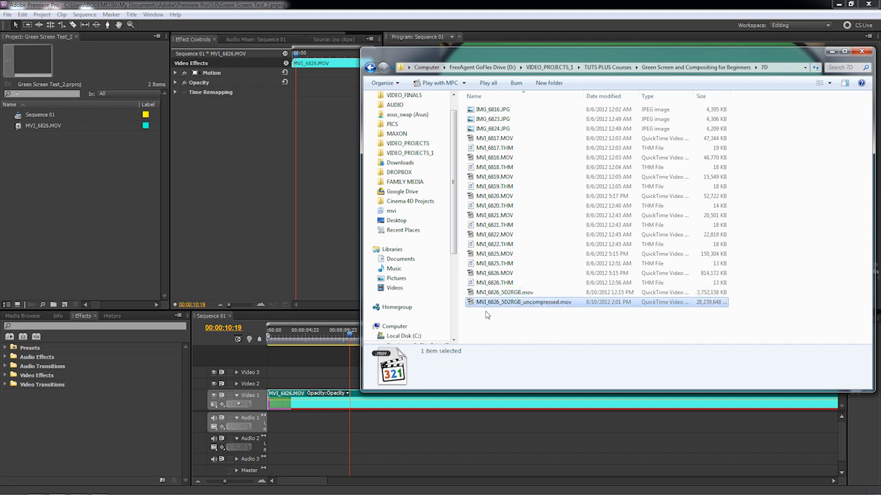
left_click(488, 292, "shift")
left_click_drag(488, 292, 100, 198)
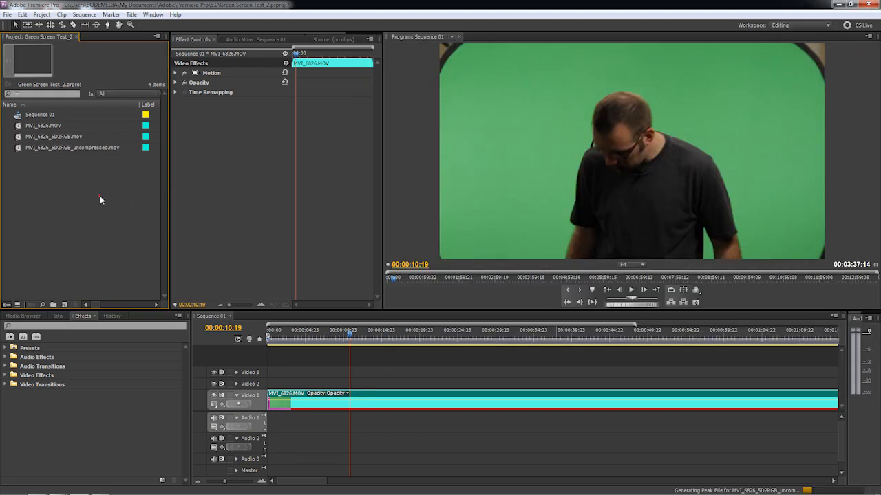
Step: Move the playhead to 00:00:43:08, where the subject faces the camera
left_click(367, 337)
left_click_drag(368, 339, 377, 338)
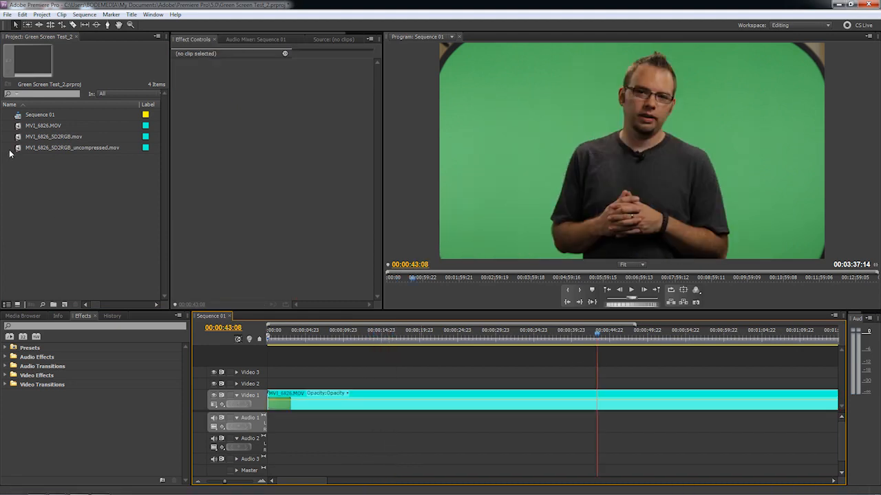
Step: Place MVI_6826_5D2RGB.mov on Video 2 and MVI_6826_5D2RGB_uncompressed.mov on Video 3 from the sequence start, and delete the clips' audio
left_click_drag(53, 137, 247, 384)
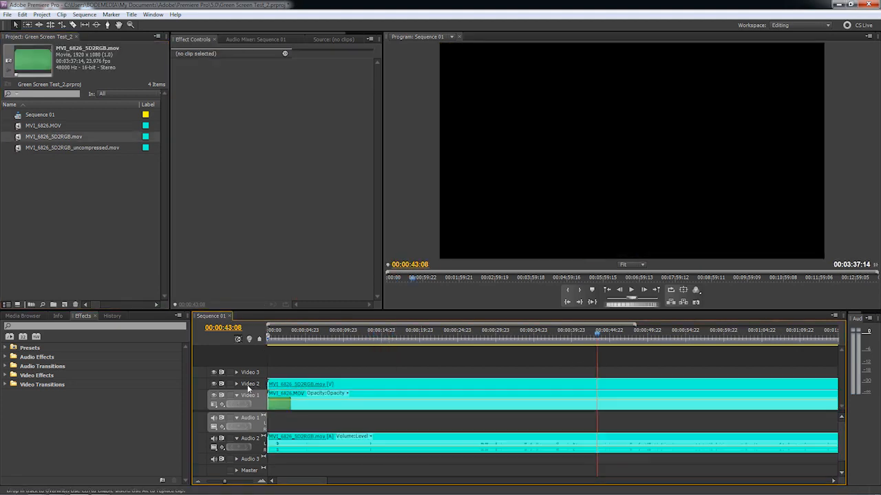
mouse_move(14, 152)
left_mouse_down()
mouse_move(239, 360)
mouse_move(231, 400)
mouse_move(330, 470)
left_mouse_up()
key("Delete")
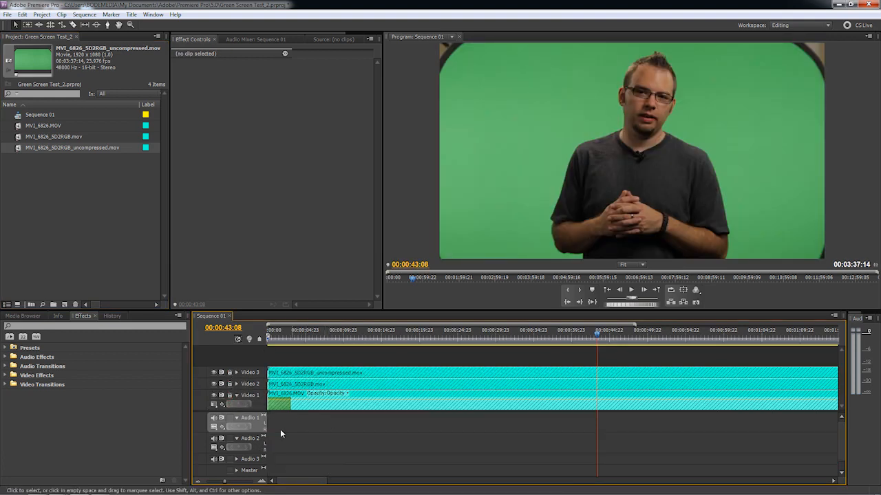
Step: Unlock the Video 1, Video 2 and Video 3 tracks
left_click(230, 396)
left_click(229, 384)
left_click(229, 372)
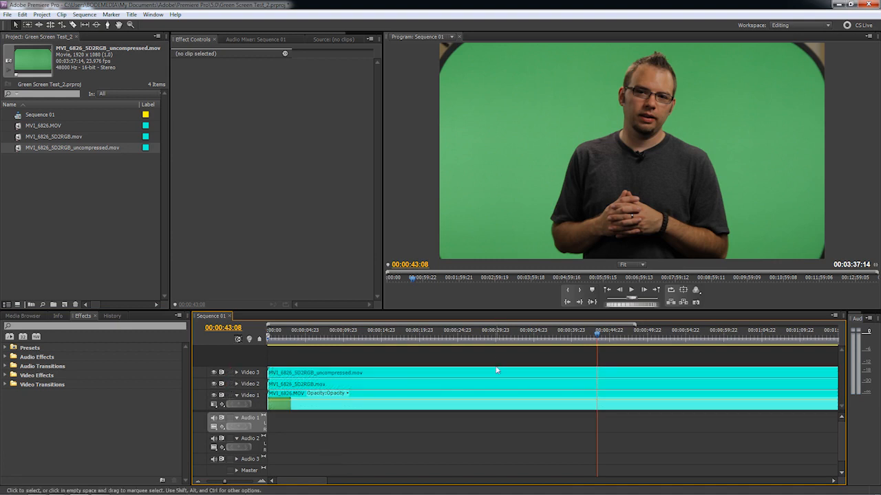
Step: Hide the Video 3 and Video 2 tracks to show only the original clip on Video 1
left_click(213, 372)
left_click(214, 384)
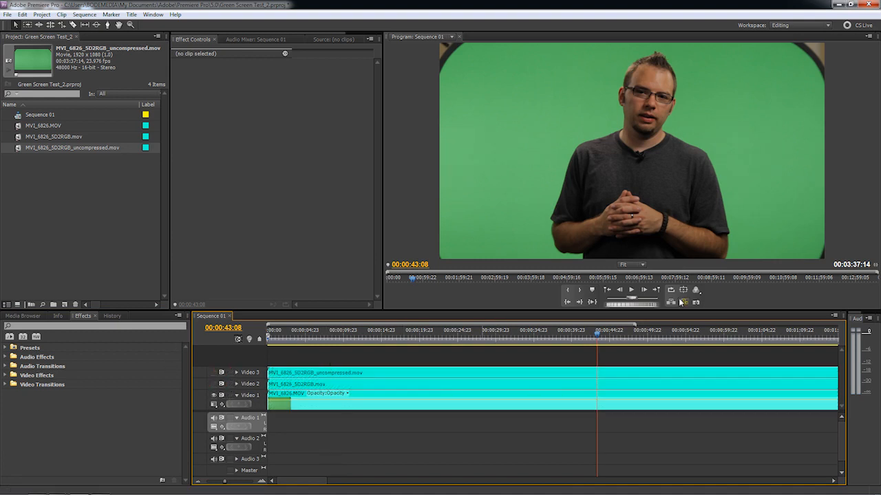
Step: Examine the original clip's image quality around the subject's head and green background at 400% zoom in an enlarged program monitor
left_click(643, 266)
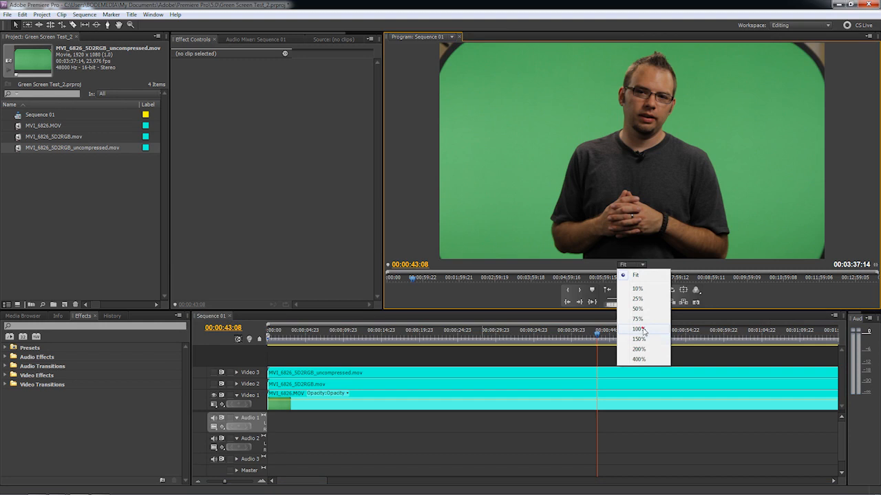
left_click(642, 315)
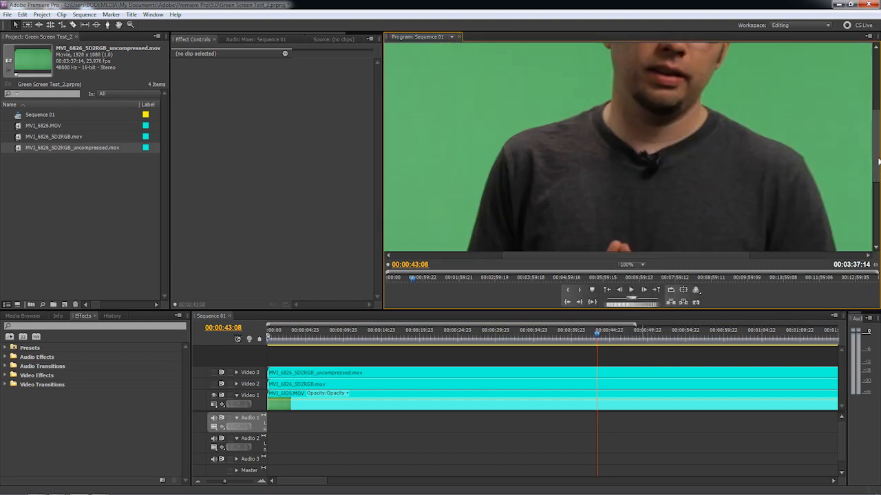
left_click_drag(875, 165, 877, 89)
left_click(642, 264)
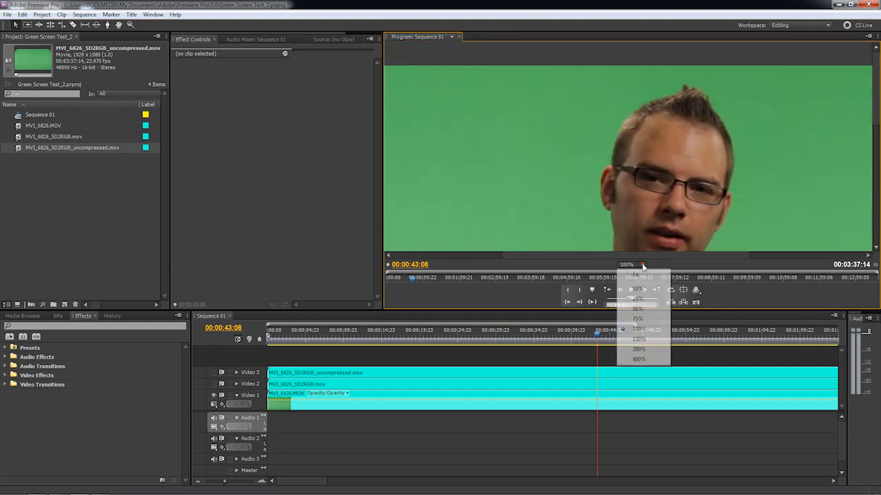
left_click(638, 339)
left_click_drag(878, 150, 878, 105)
left_click_drag(383, 309, 204, 408)
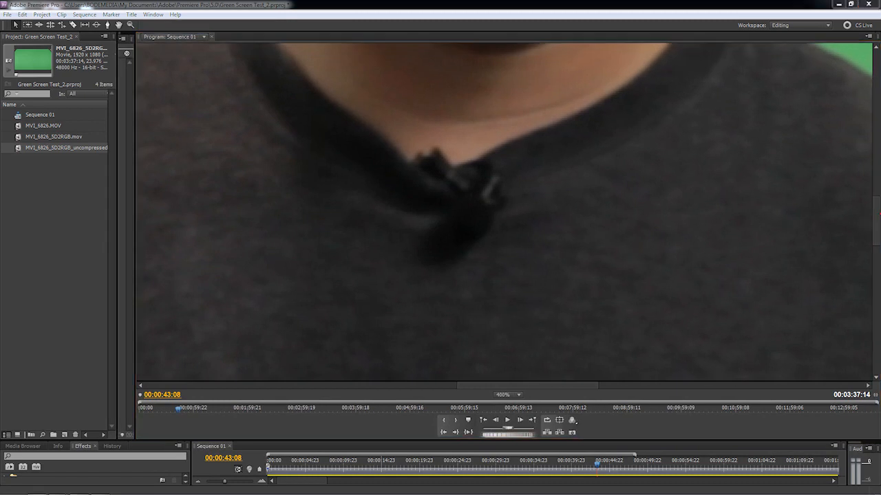
left_click_drag(877, 218, 867, 106)
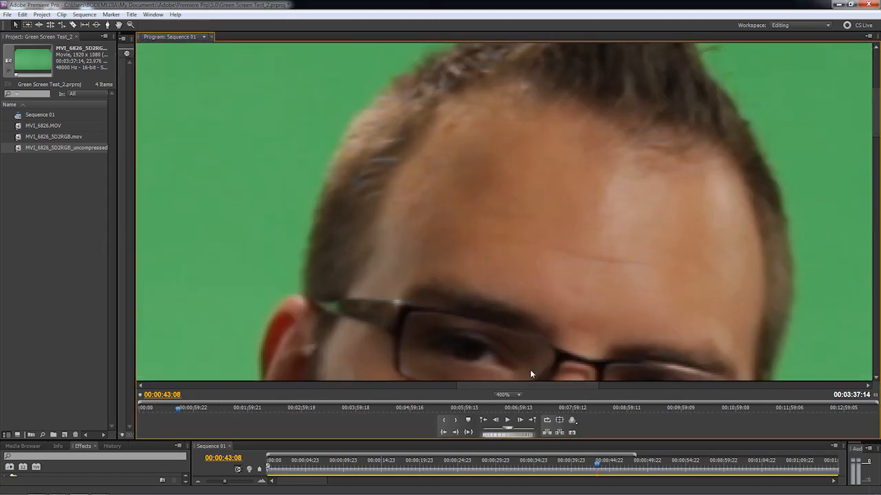
left_click_drag(553, 386, 487, 386)
scroll(557, 336, "down", 5)
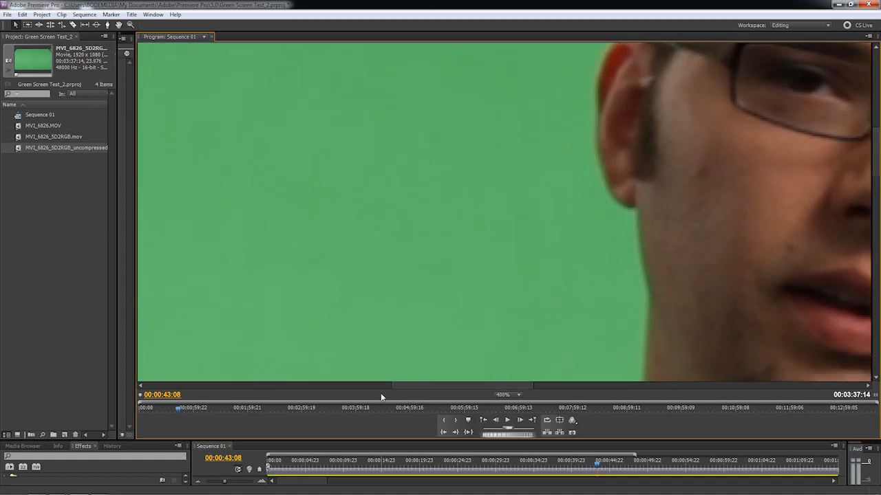
Step: Compare MVI_6826_5D2RGB.mov with the original clip around the subject's face by switching Video 2's output on and off, leaving it on
left_click_drag(206, 442, 207, 413)
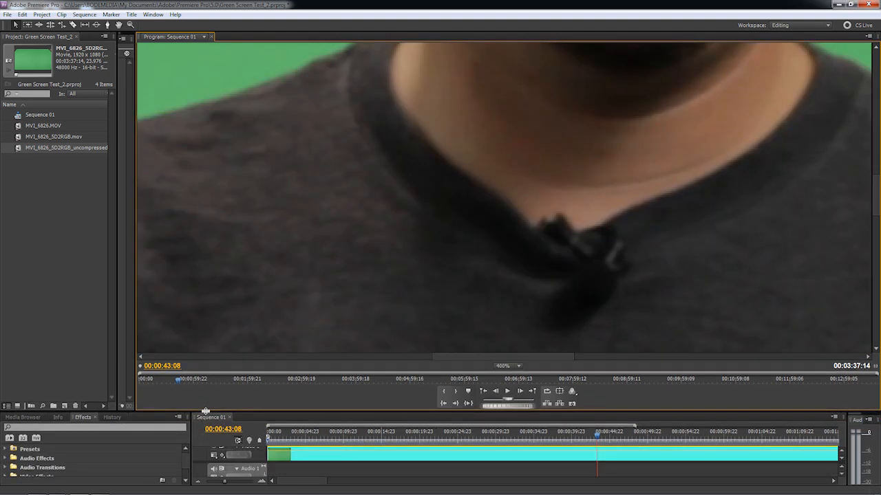
left_click_drag(874, 195, 878, 146)
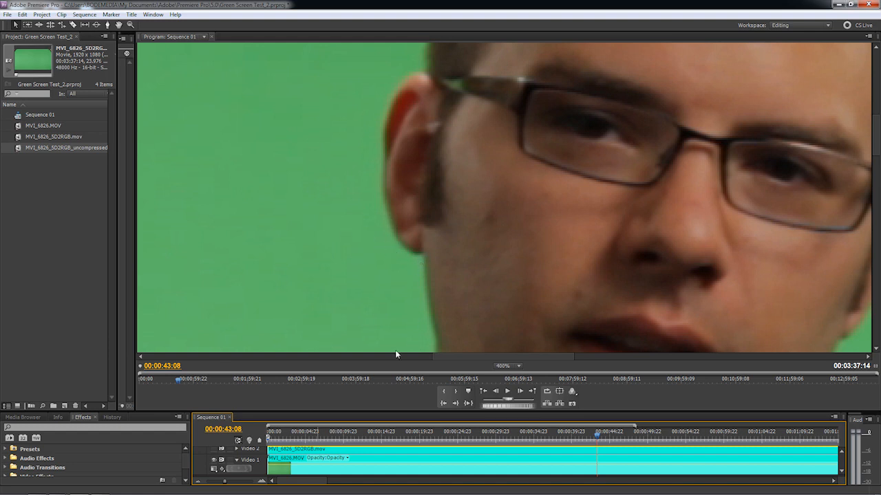
left_click(297, 451)
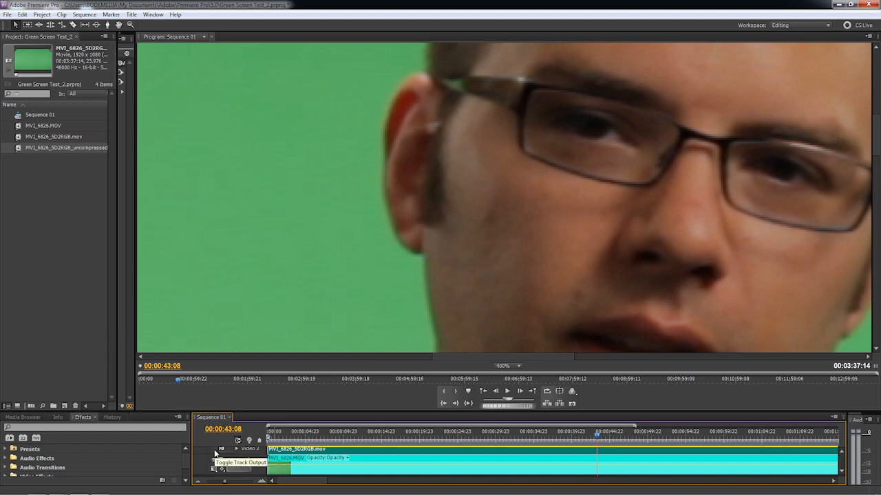
left_click(214, 452)
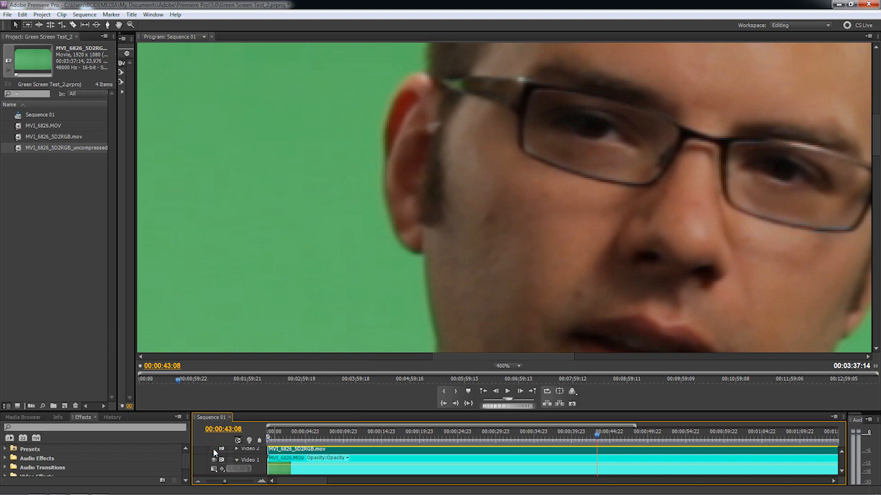
left_click(213, 449)
left_click(213, 449)
left_click(213, 449)
left_click(214, 450)
Step: Compare MVI_6826_5D2RGB_uncompressed.mov with the Video 2 clip by switching Video 3's output on and off, leaving it off
left_click(840, 451)
left_click(840, 452)
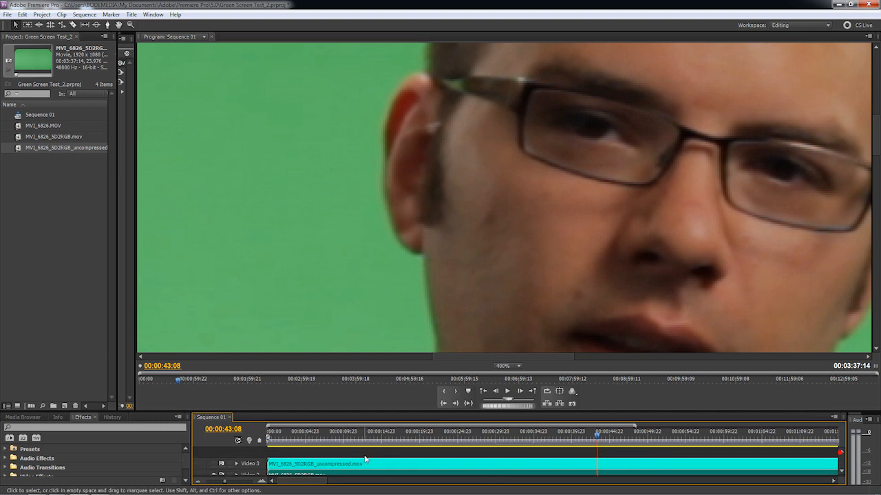
left_click(214, 463)
left_click(214, 464)
left_click(214, 465)
left_click(214, 464)
left_click(213, 465)
left_click(212, 465)
Step: Delete MVI_6826_5D2RGB_uncompressed.mov from Video 3, and shrink the program monitor with its zoom level set to Fit
left_click(292, 465)
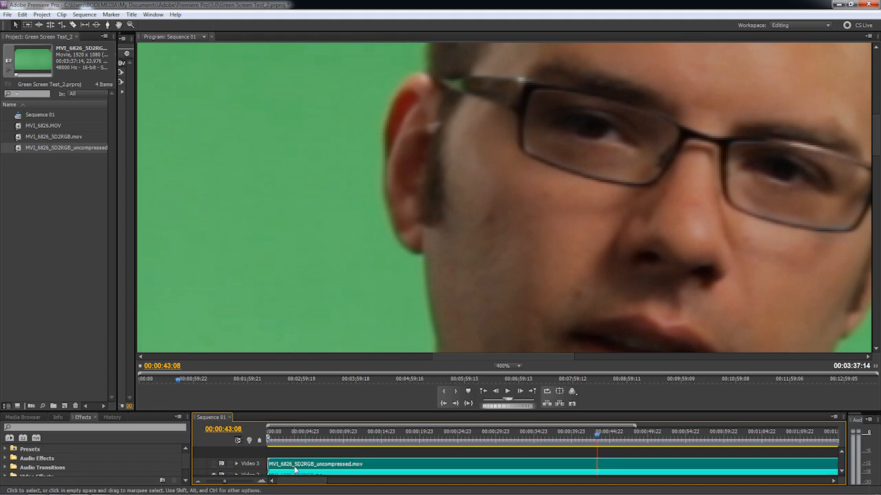
key("Delete")
left_click_drag(136, 416, 375, 355)
left_click(623, 309)
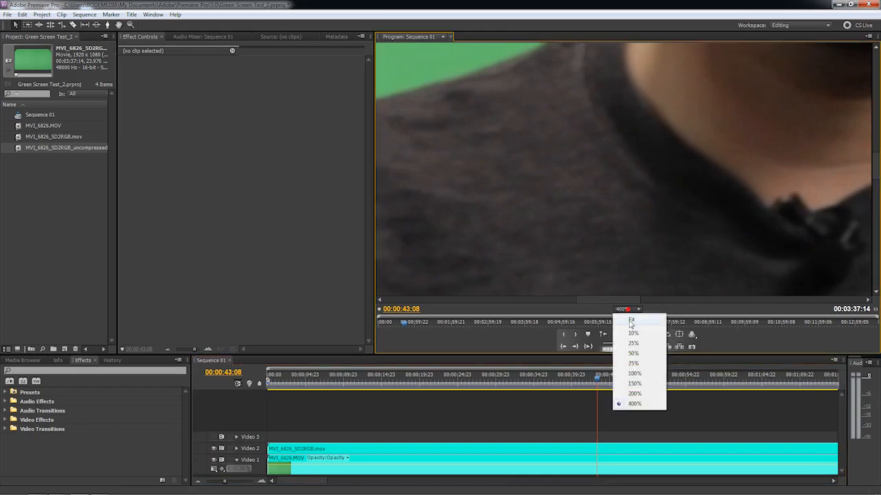
left_click(625, 320)
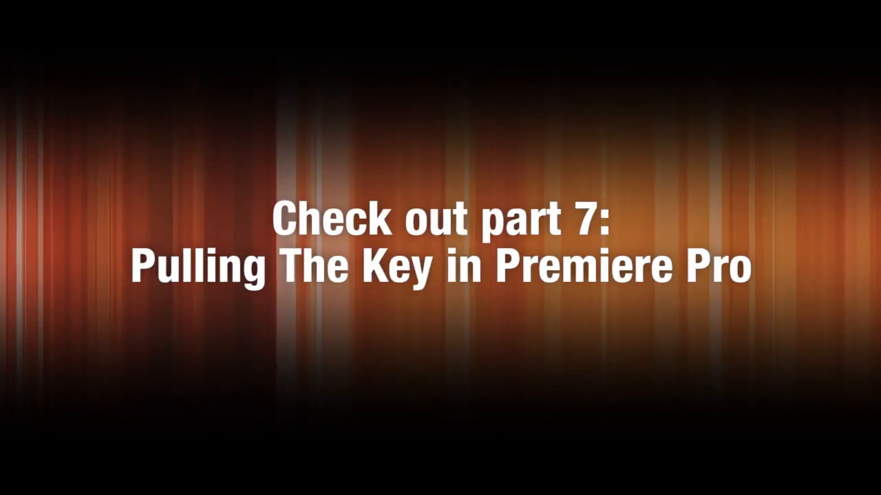